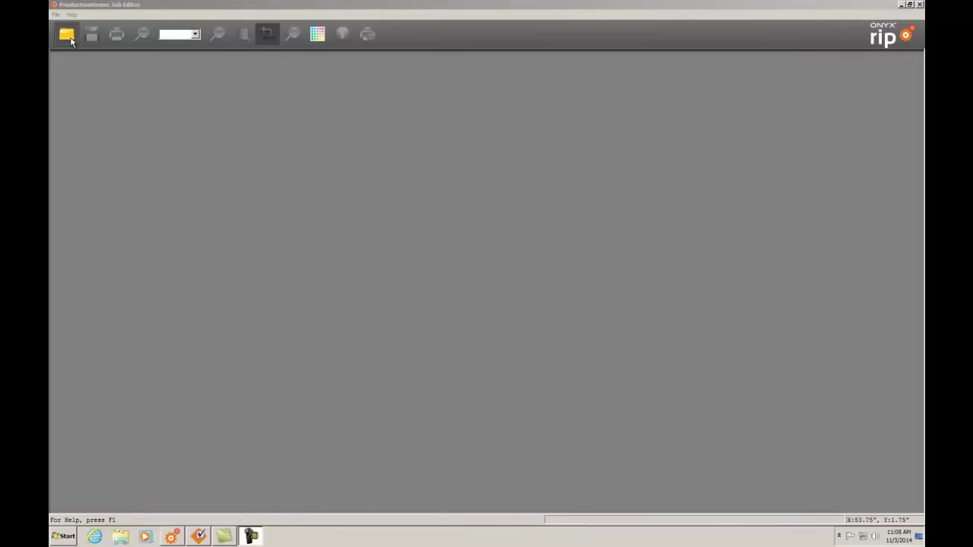
Open Floral Pattern Index.tif as a new job.
click(70, 40)
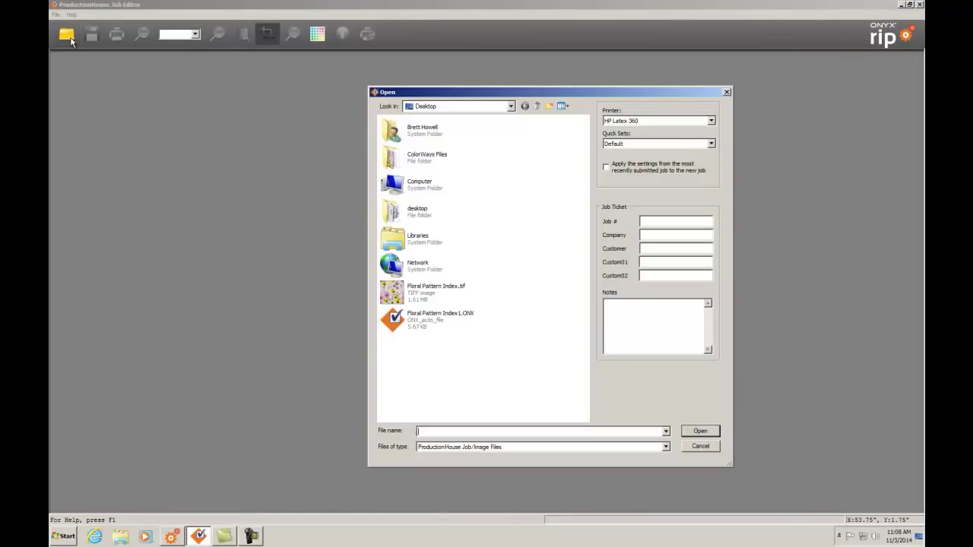
click(404, 296)
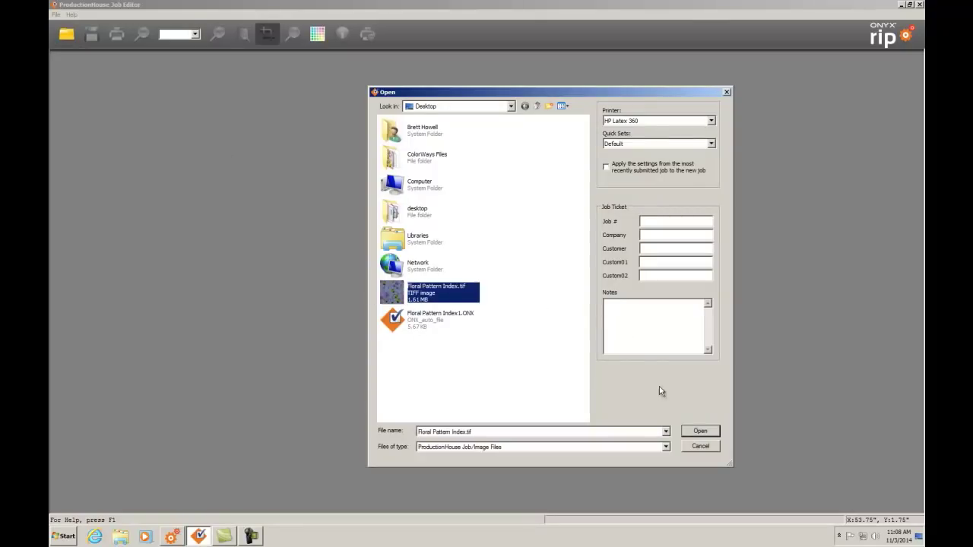
click(699, 432)
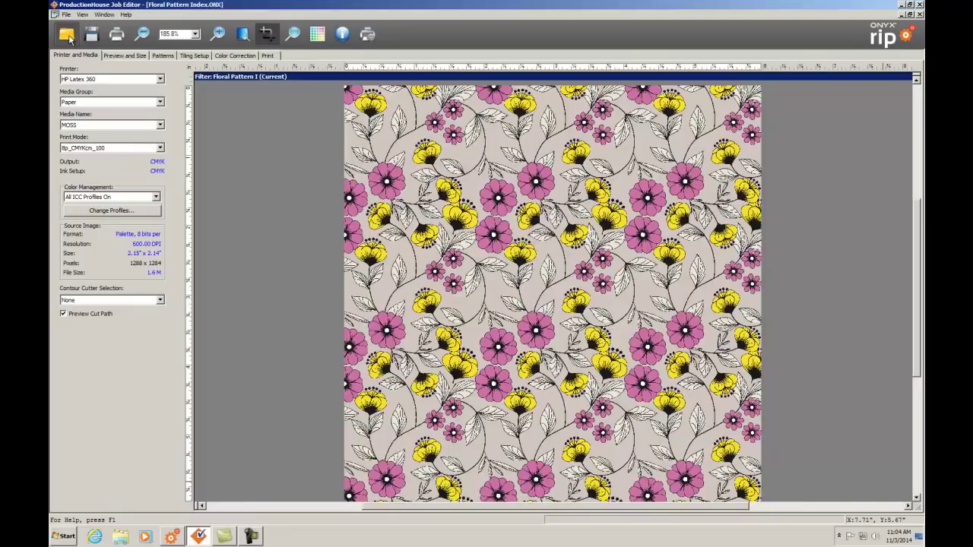
Scale the image to 6 inches wide and bring up its step-and-repeat pattern settings.
click(111, 56)
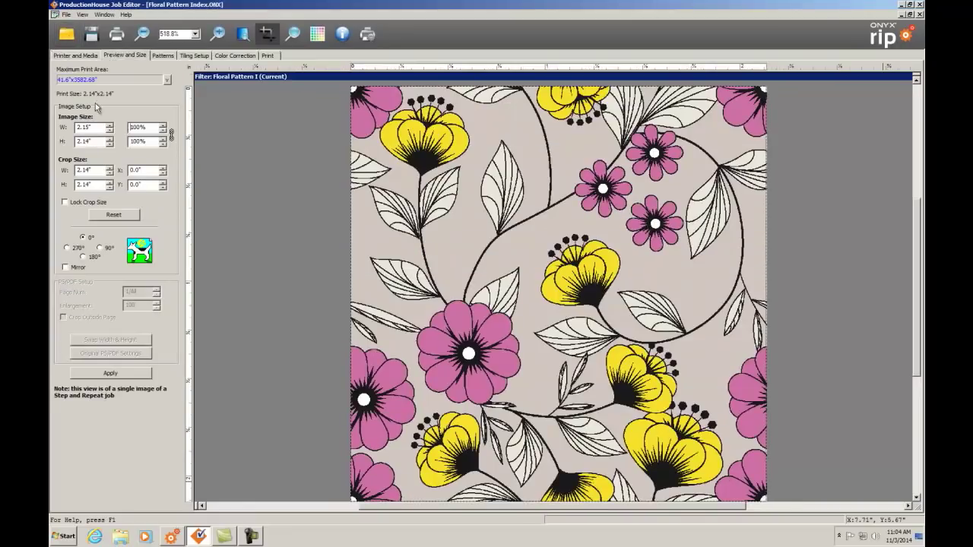
drag(90, 127, 77, 127)
text(6)
key(Return)
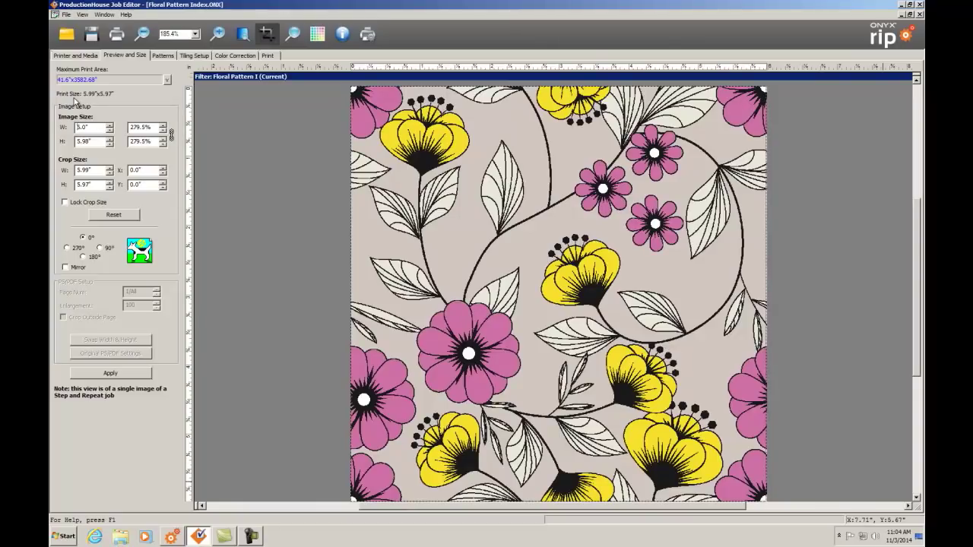
click(162, 56)
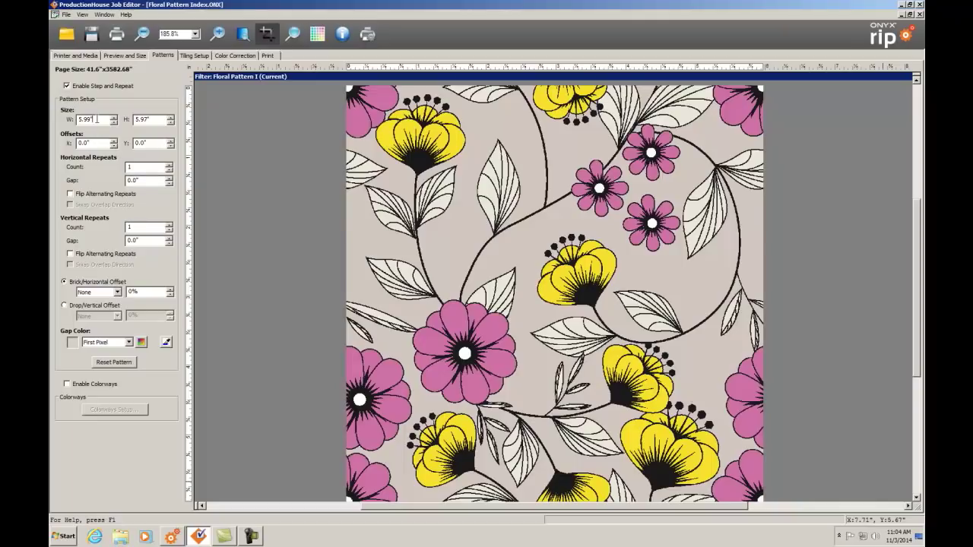
Set the pattern size to 41.6 × 40 inches and sample the gap colour with the eyedropper.
drag(96, 119, 73, 114)
text(41.6)
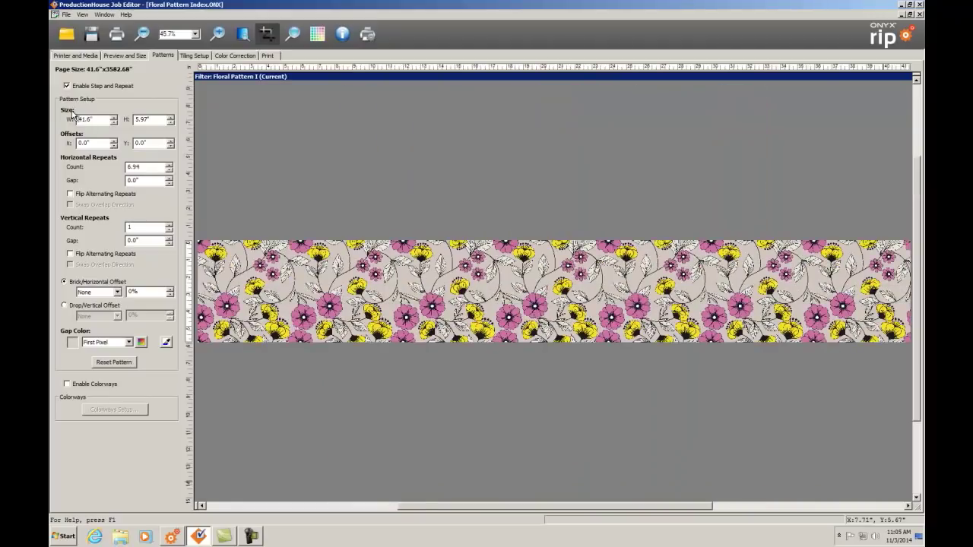
drag(151, 119, 133, 120)
text(40)
key(Return)
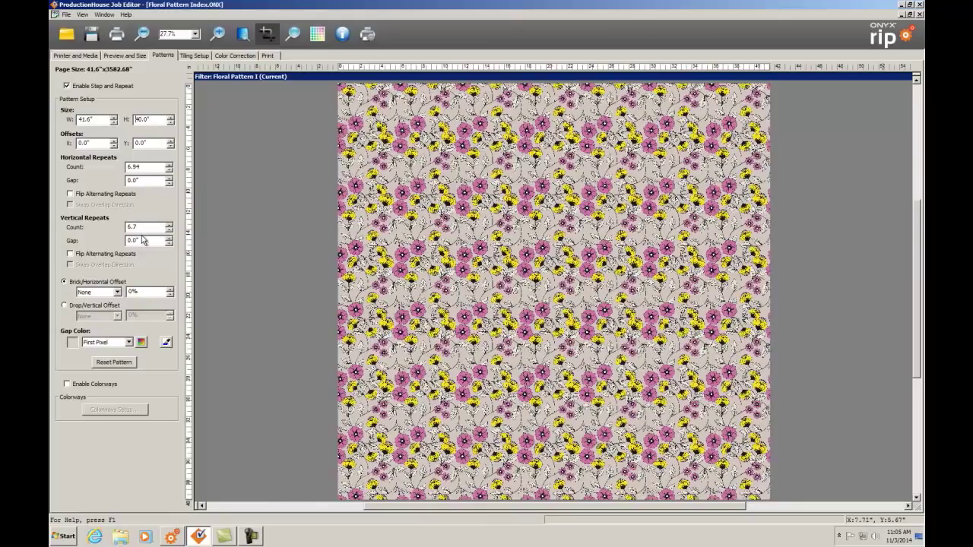
click(166, 343)
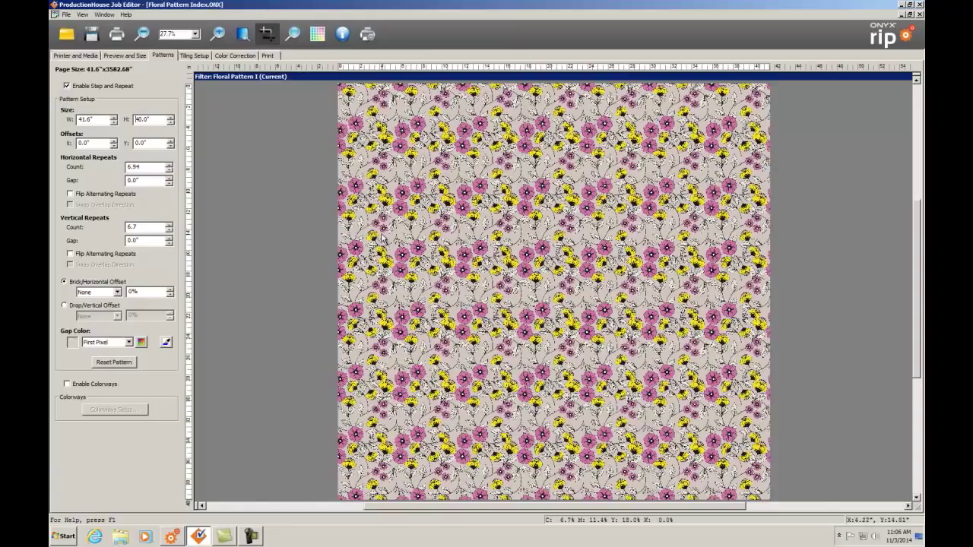
Submit the tiled job from the Print options, then return to the Patterns settings.
click(266, 57)
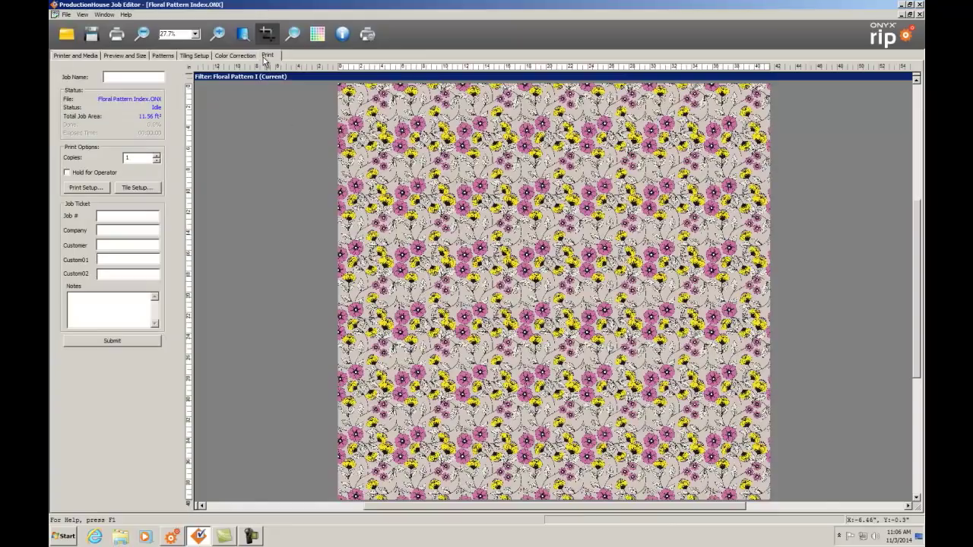
click(100, 342)
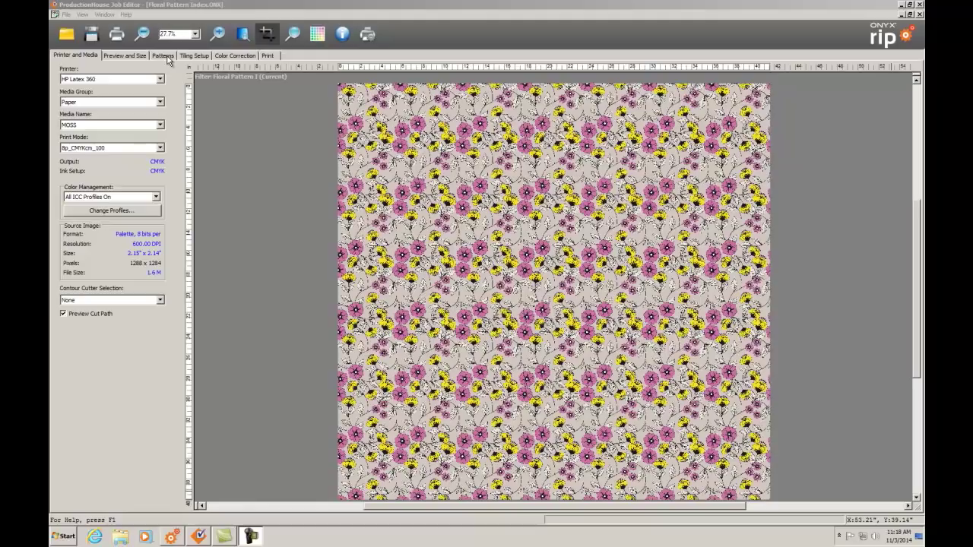
click(163, 56)
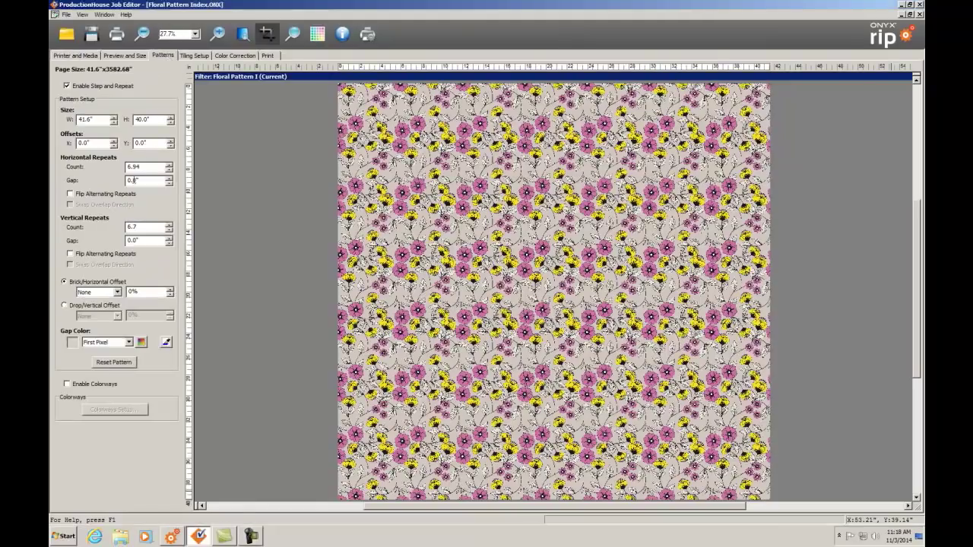
Enable colorways, load the saved Floral 2.ocw colorway, and apply it to the job.
click(67, 384)
click(123, 415)
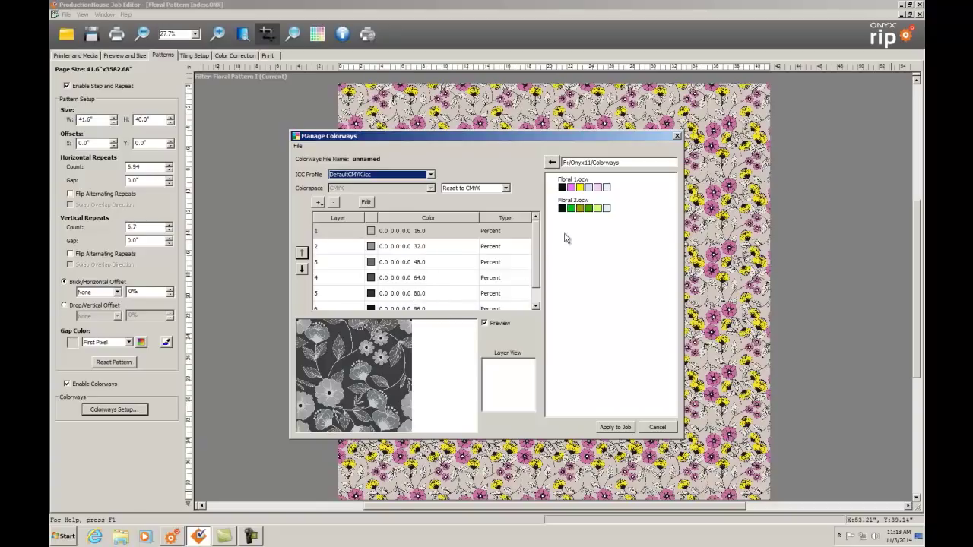
double_click(592, 213)
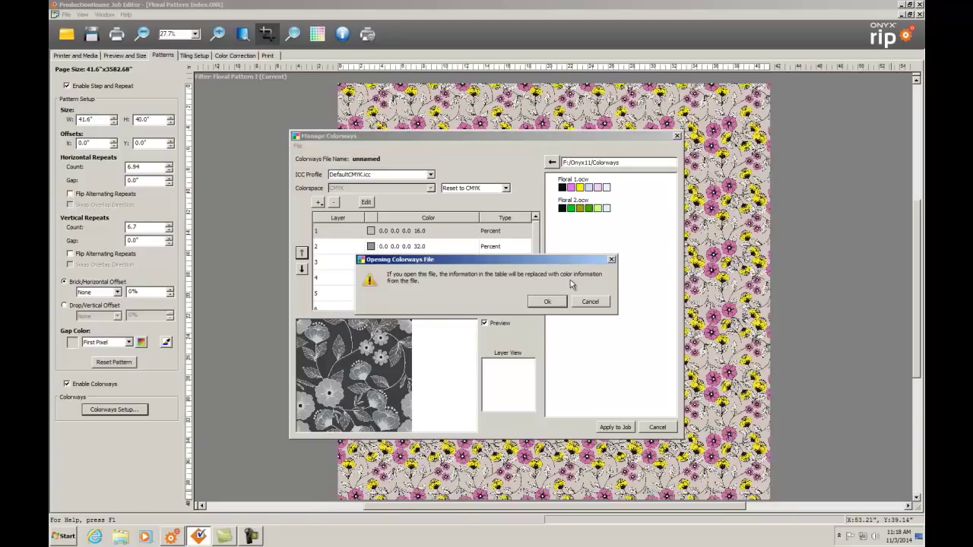
click(544, 302)
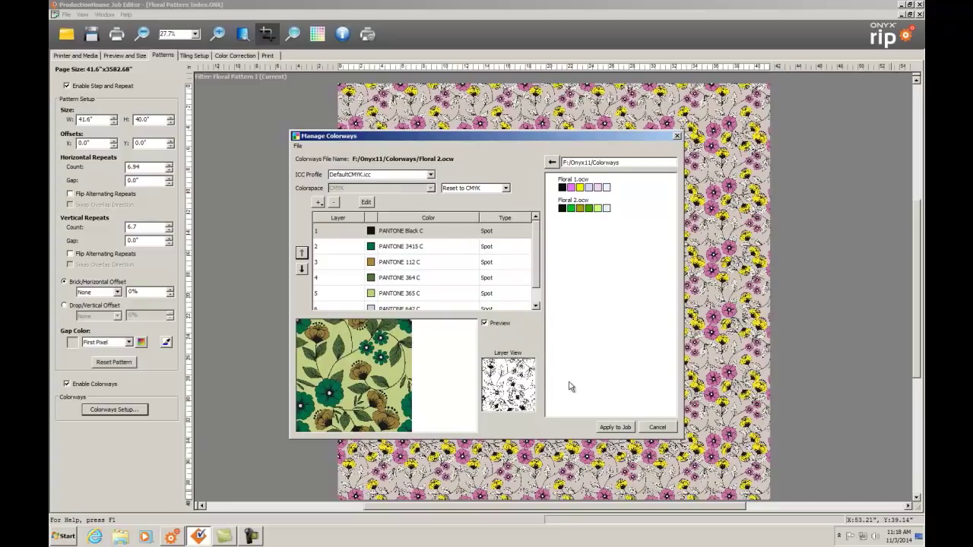
click(614, 427)
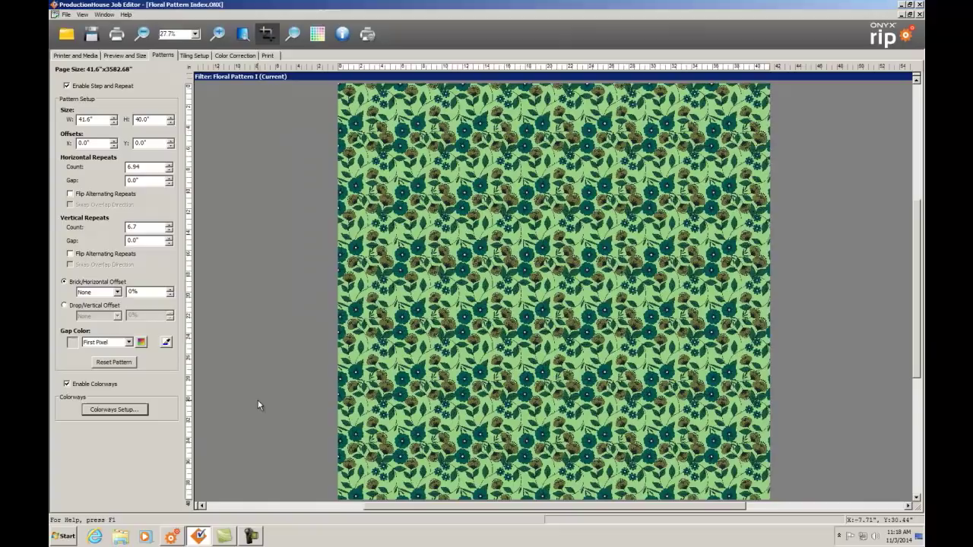
Change colorway layer 2 to PANTONE Blue 072 C.
click(129, 411)
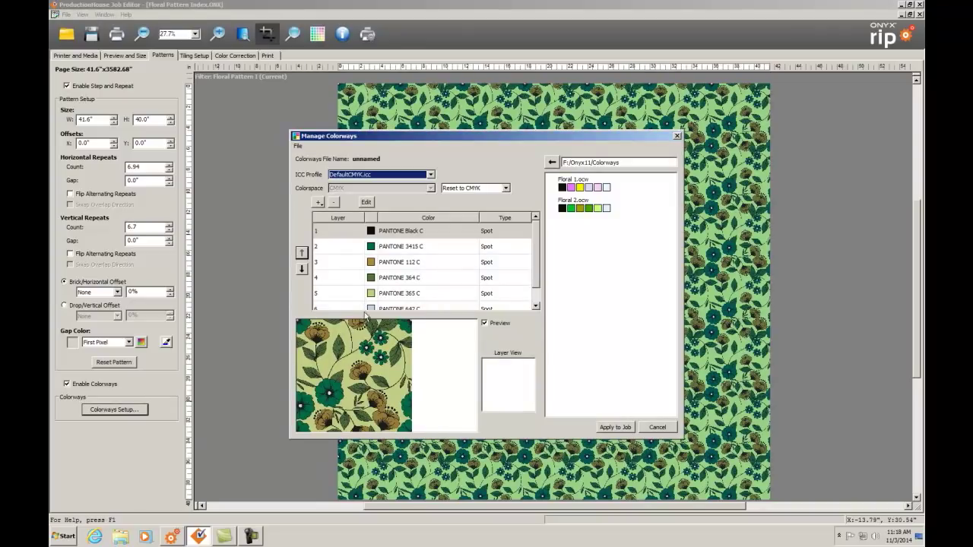
double_click(384, 251)
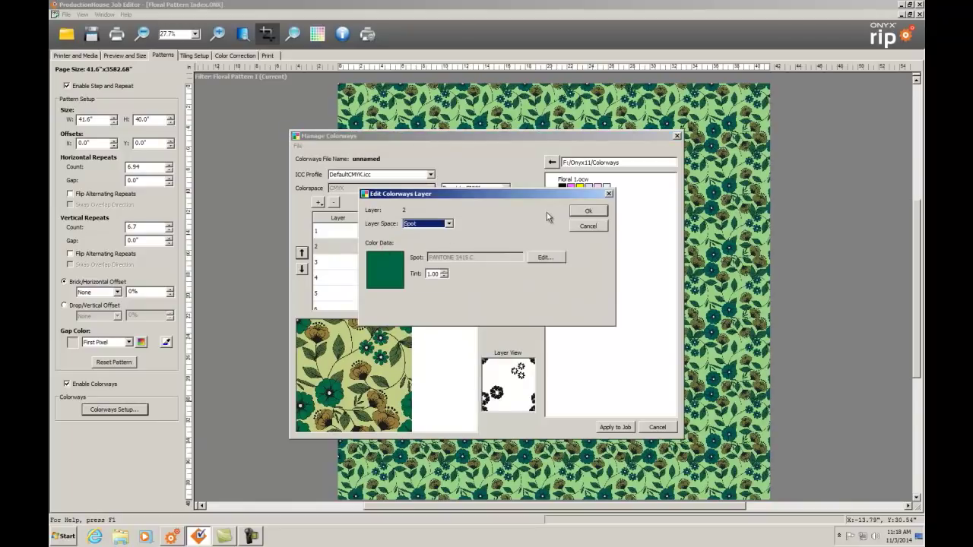
click(540, 258)
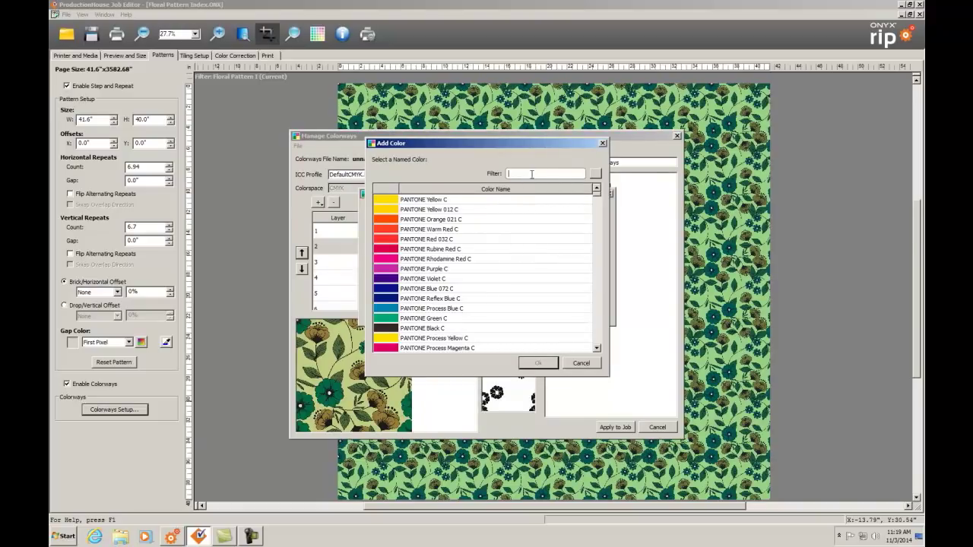
text(072)
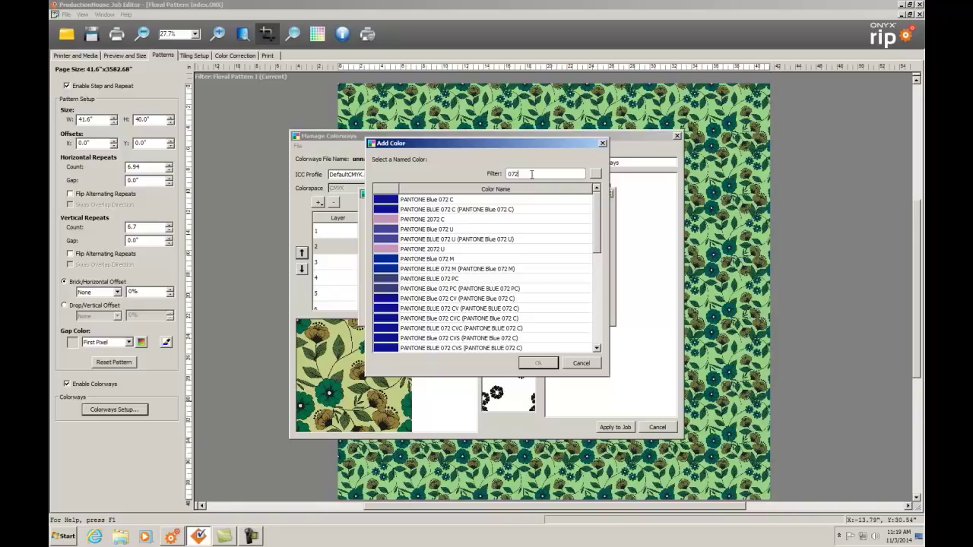
double_click(448, 203)
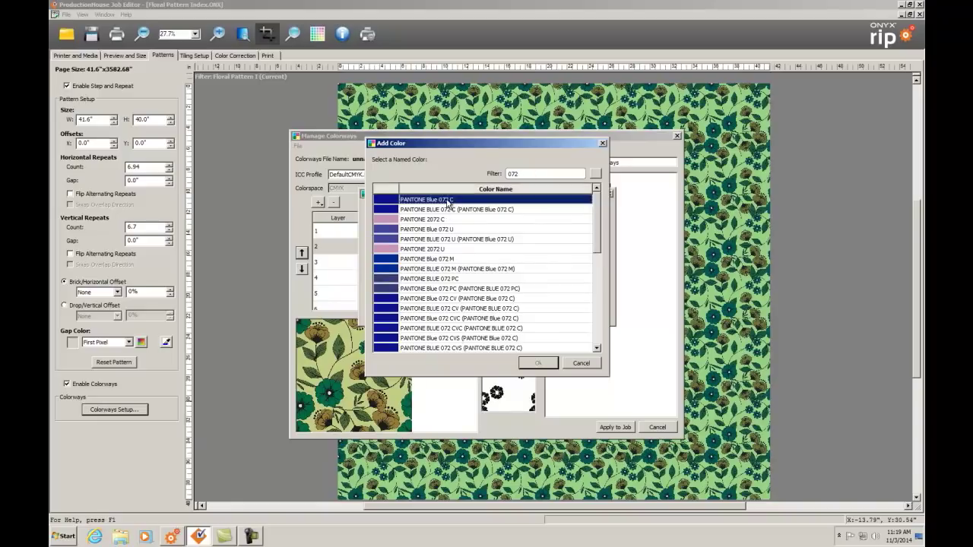
click(584, 212)
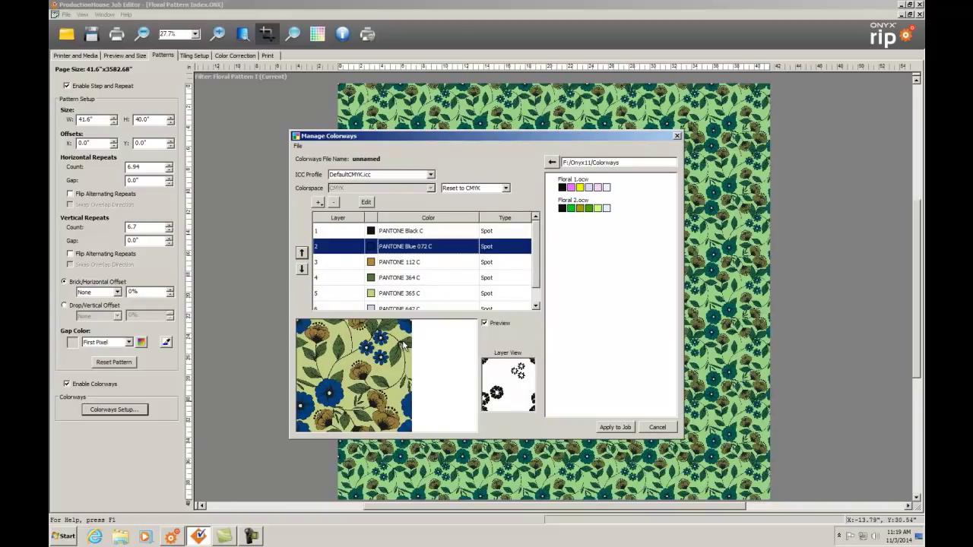
Change colorway layer 3 to PANTONE 317 C.
double_click(396, 263)
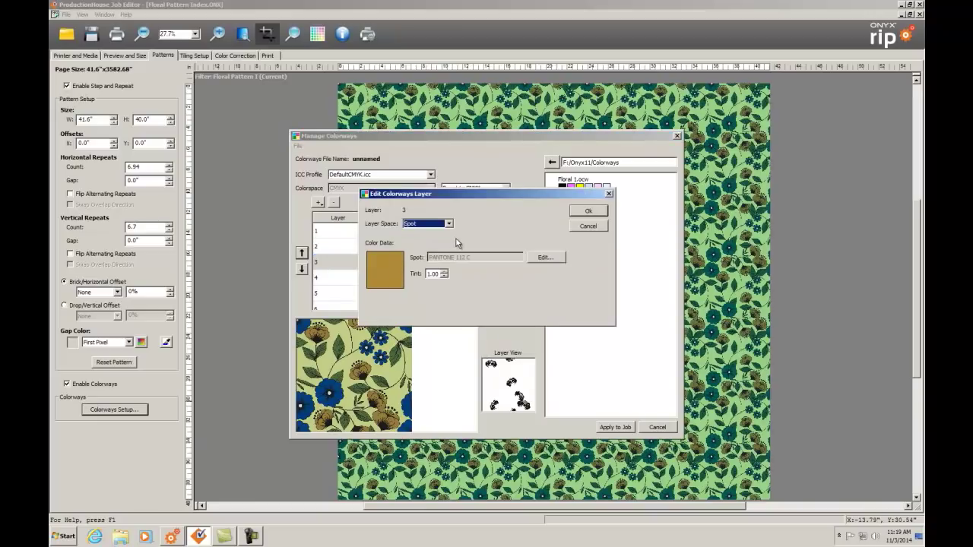
click(533, 256)
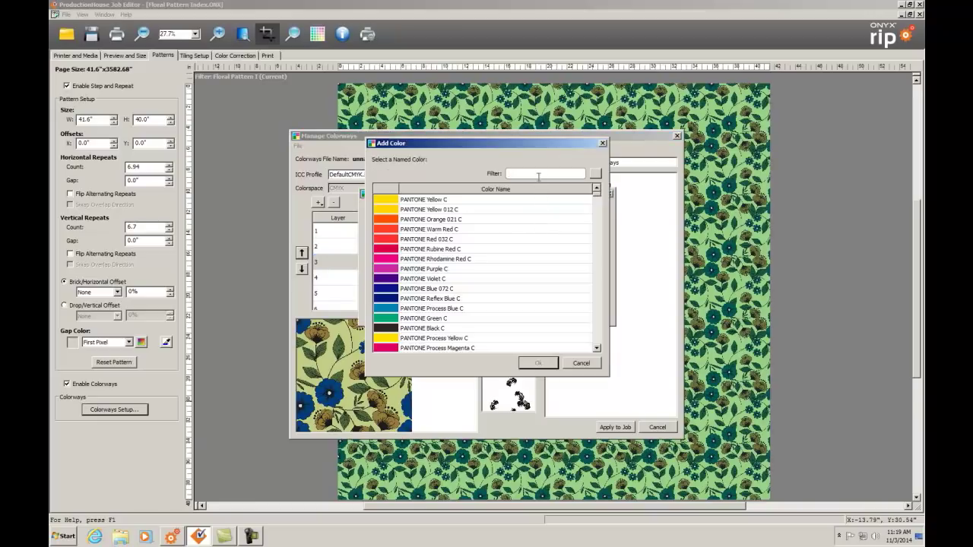
text(317)
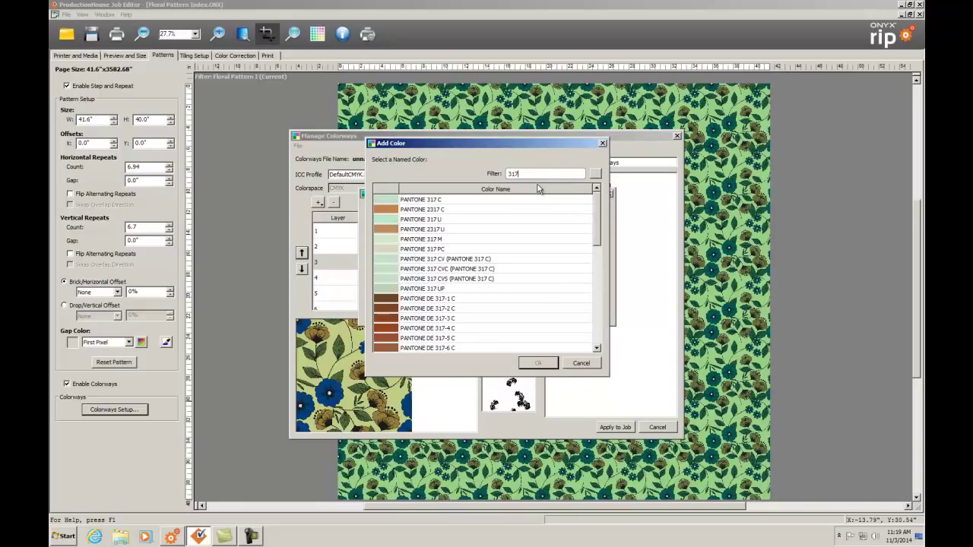
double_click(411, 202)
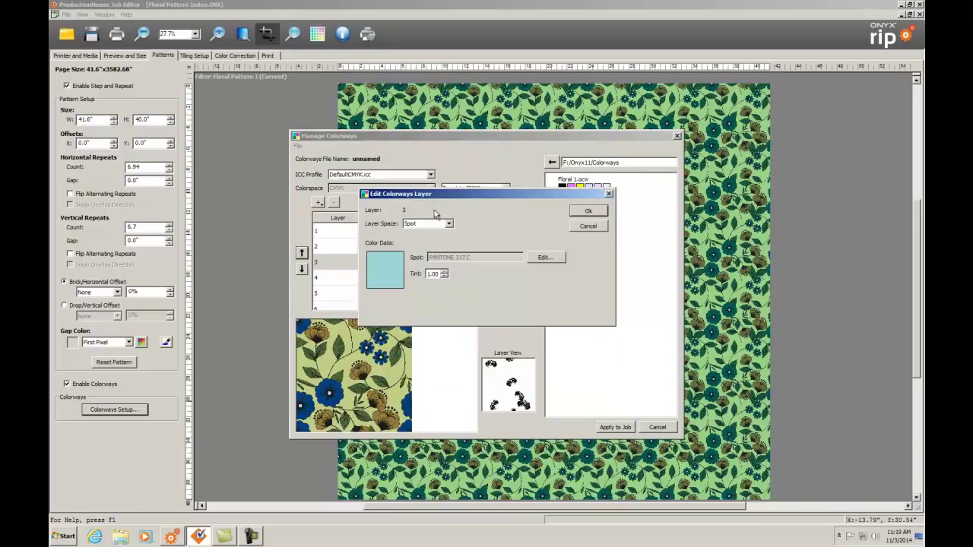
click(592, 216)
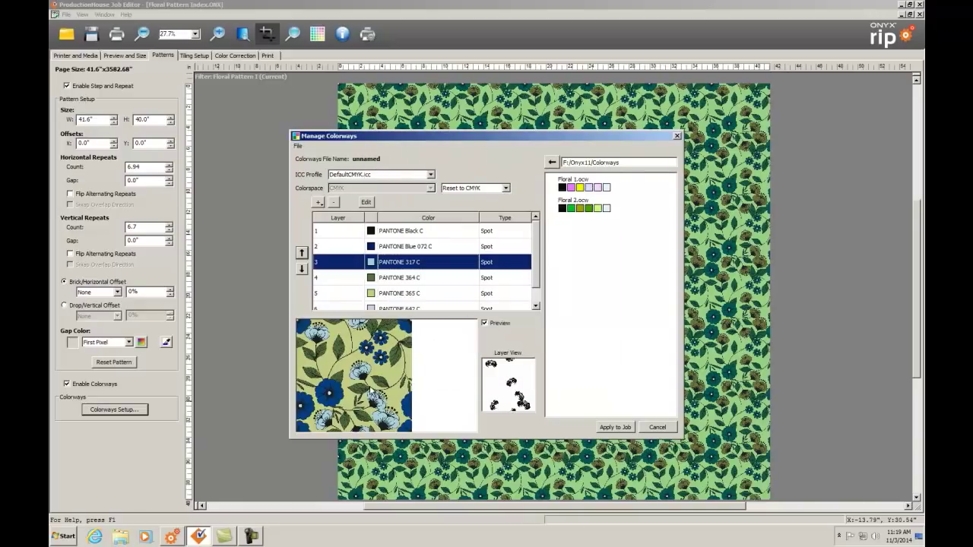
Apply the recoloured colorway and save it to the library as Floral 3.
click(604, 427)
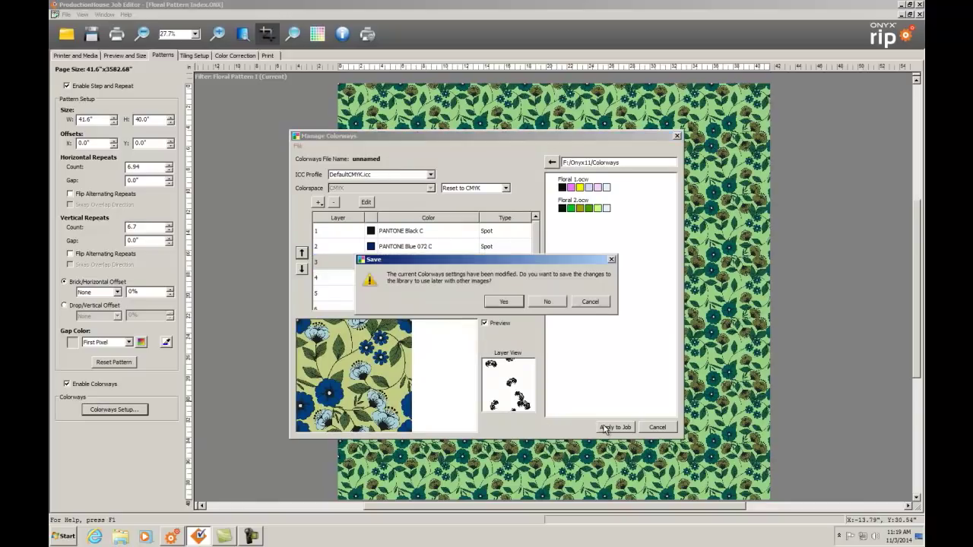
click(504, 302)
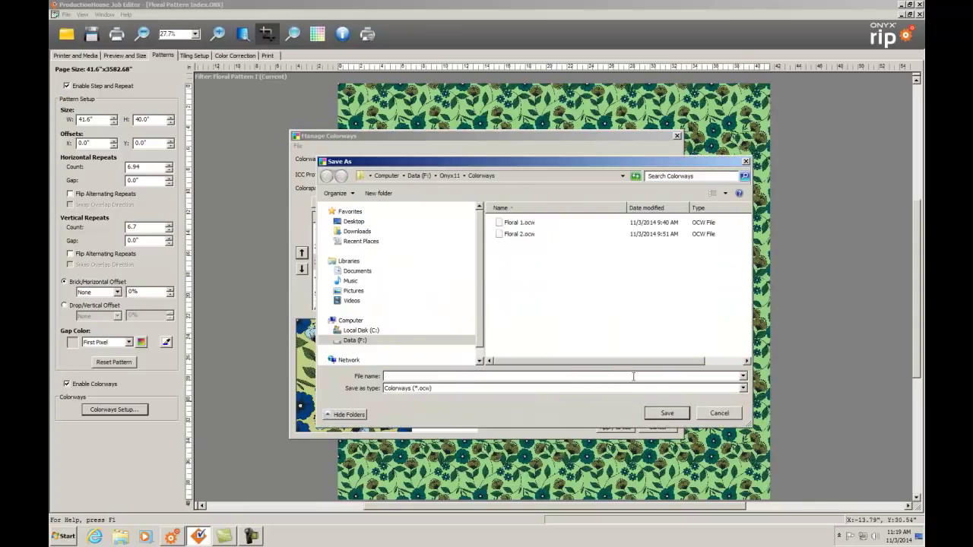
text(Floral)
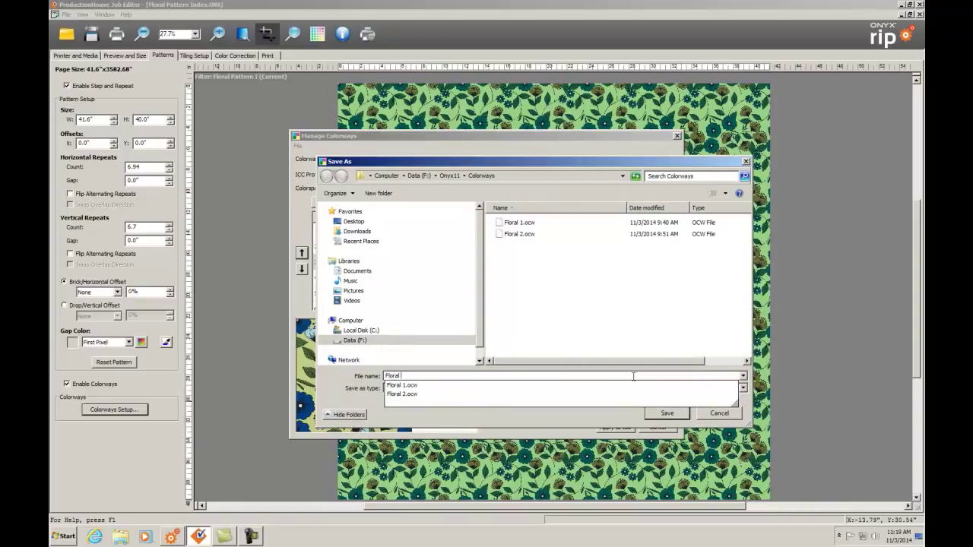
text(3)
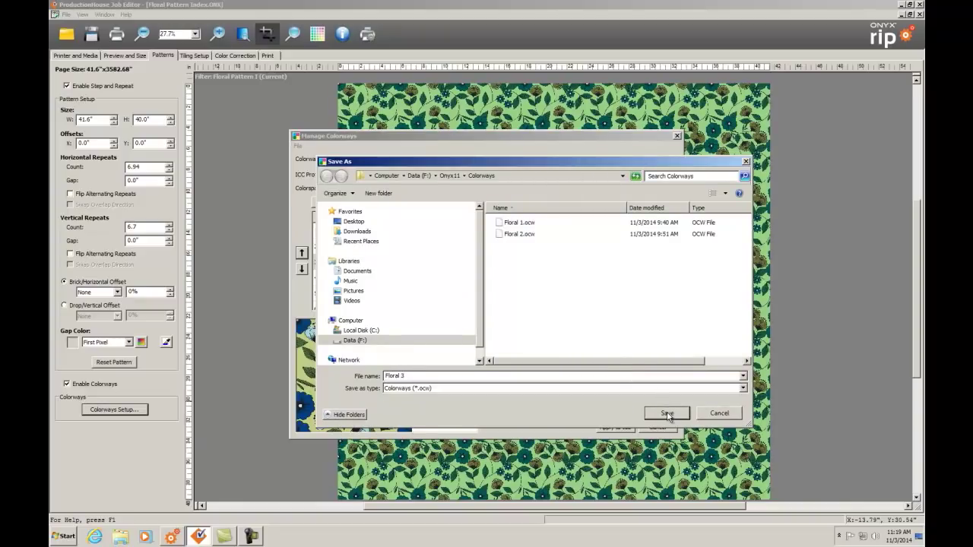
click(670, 414)
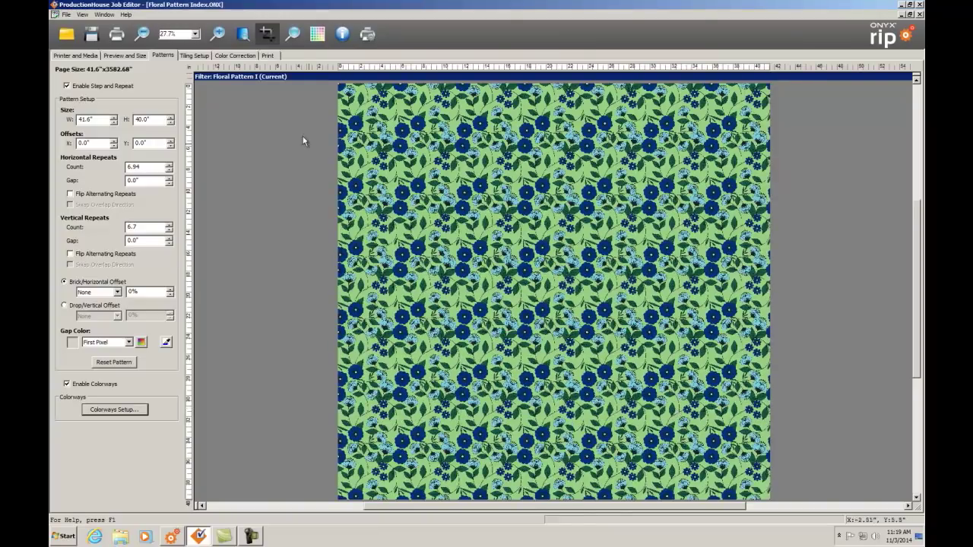
Submit the job to the RIP queue and bring the RIP-Queue into view.
click(268, 55)
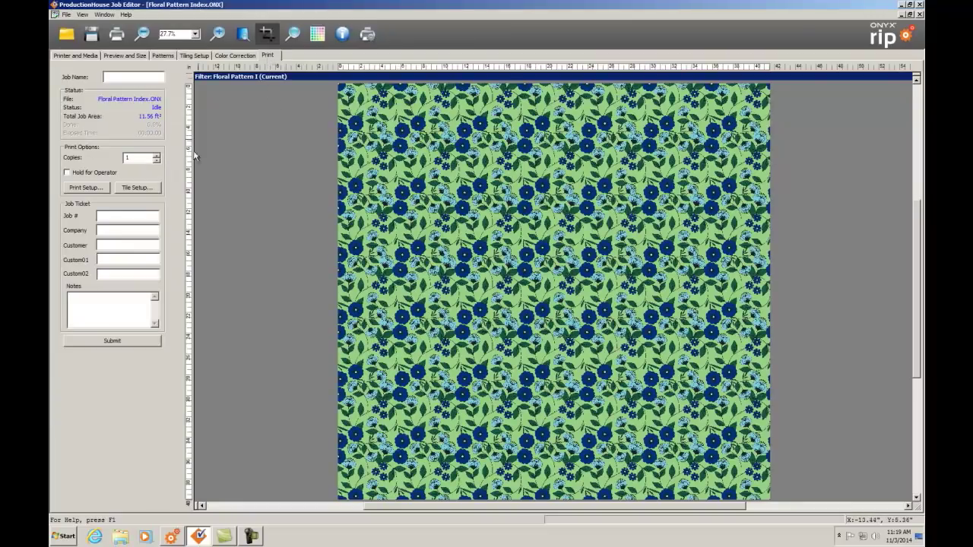
click(107, 341)
click(172, 537)
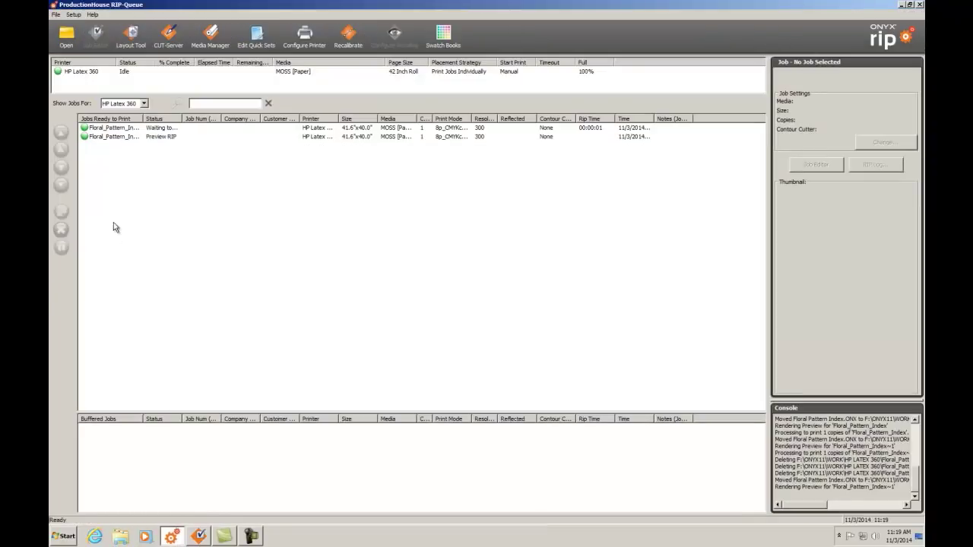
Compare the details and thumbnails of the second and first Floral_Pattern jobs.
click(125, 140)
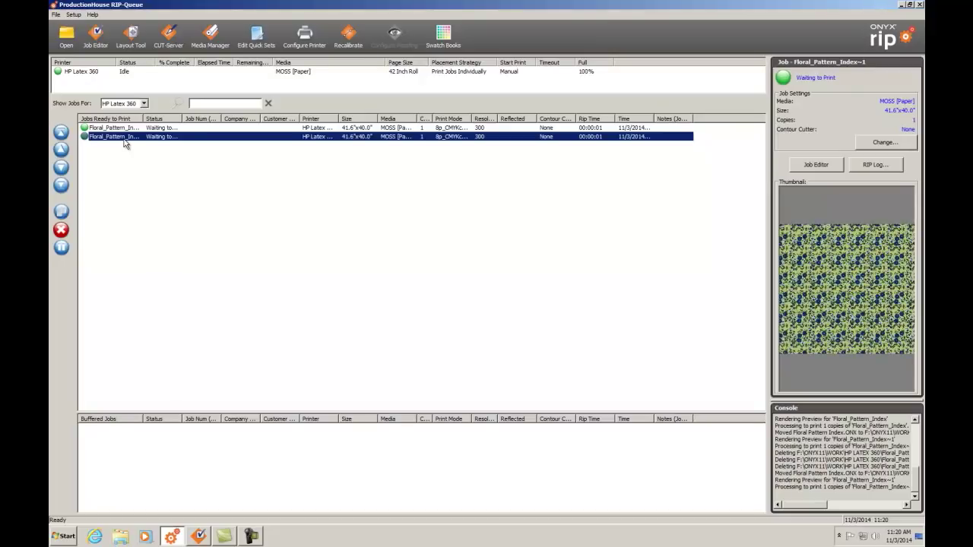
click(125, 129)
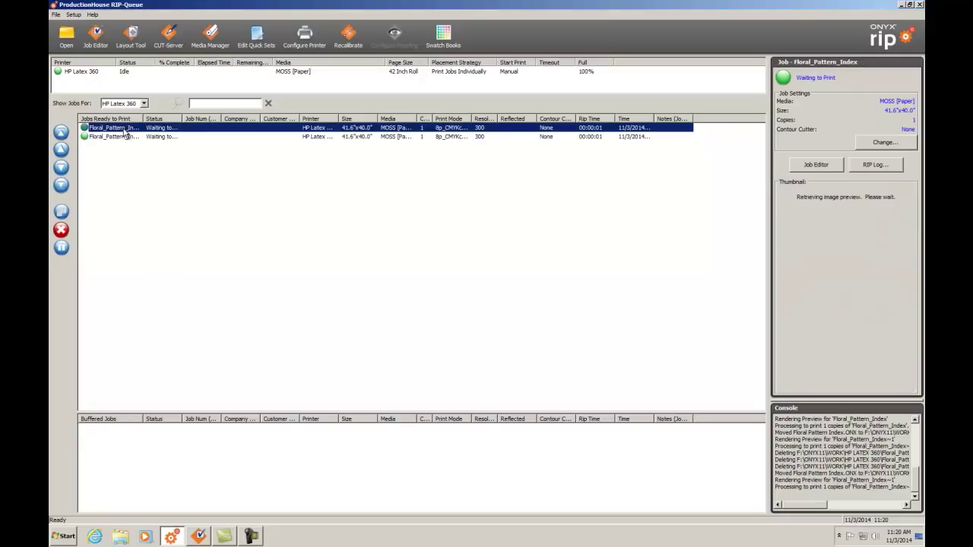